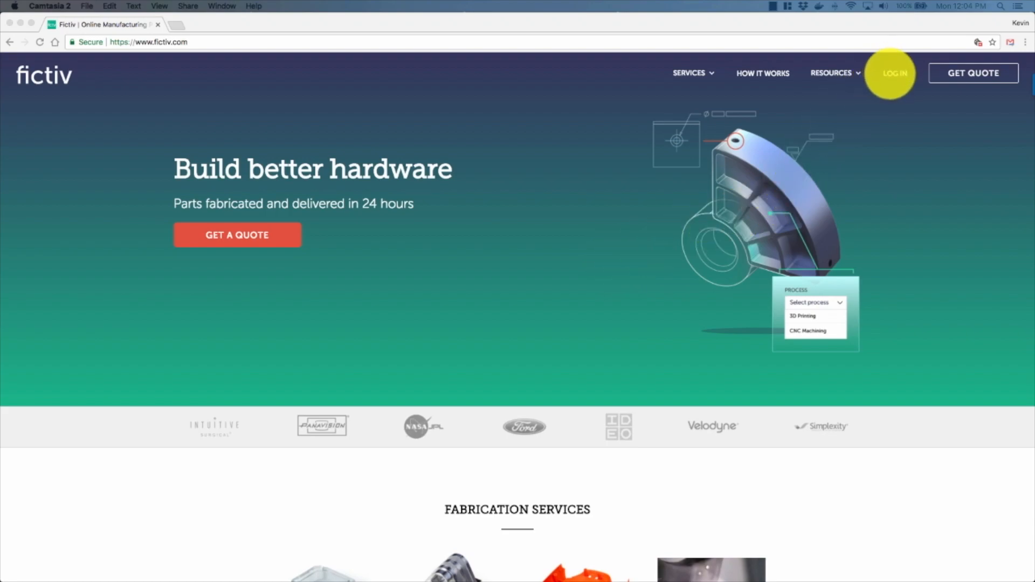
Step: Log in to Fictiv and upload the case top and case bottom STL files as new quotes
left_click(896, 73)
left_click(895, 73)
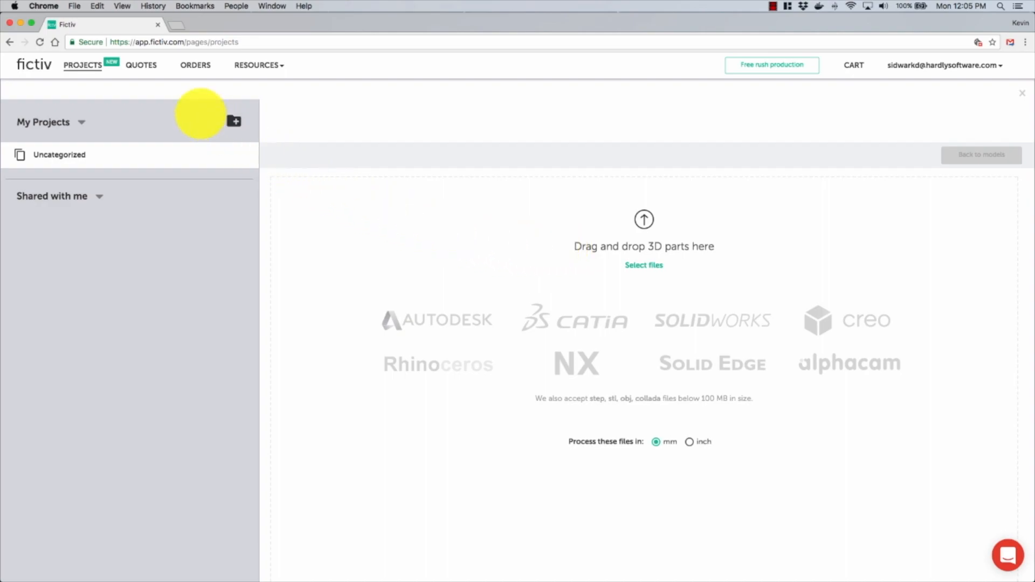
left_click(142, 66)
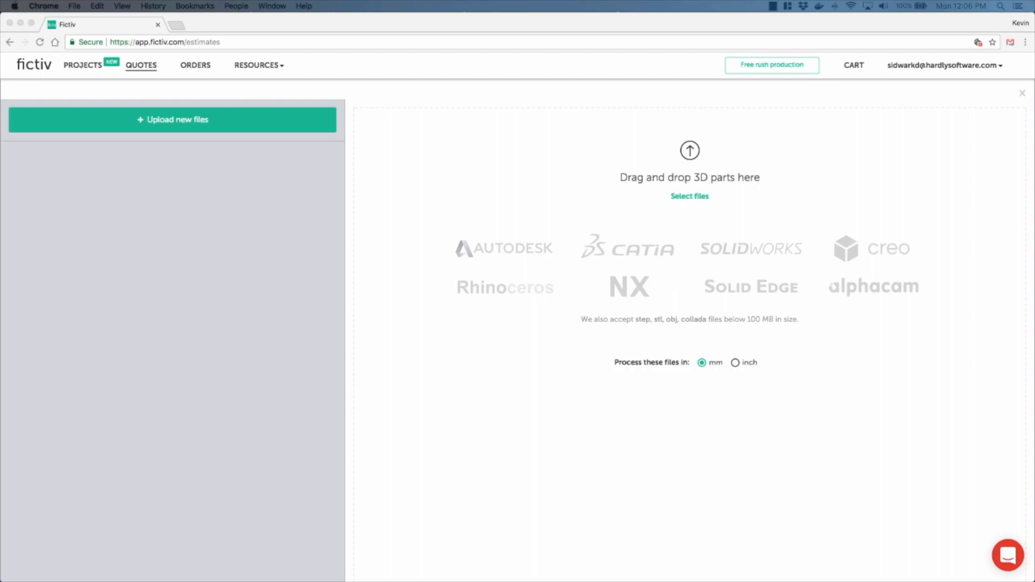
left_click_drag(0, 362, 636, 167)
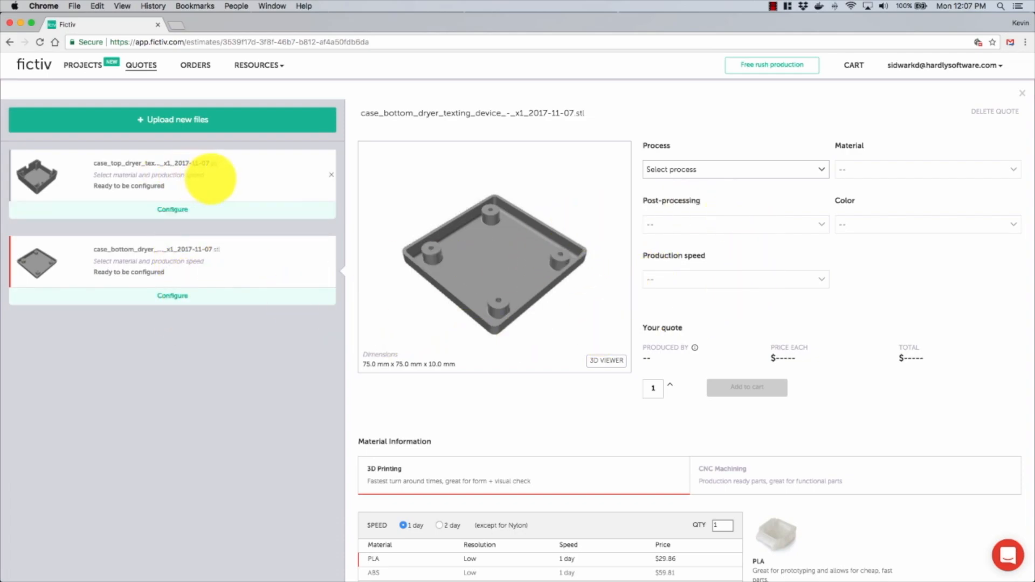
Step: Inspect the case top part in the 3D viewer, then return to its quote
left_click(210, 178)
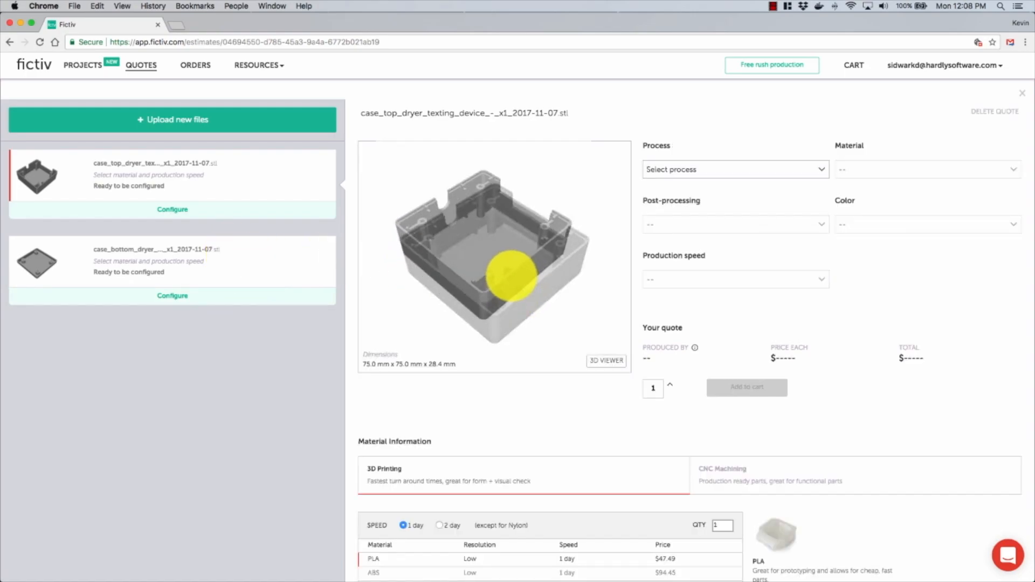
left_click(599, 361)
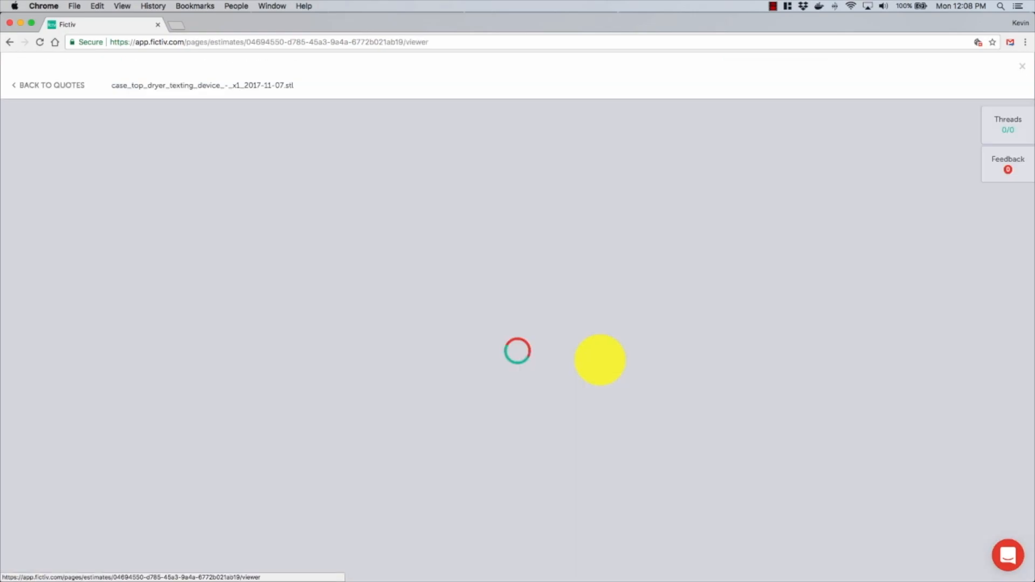
left_click_drag(508, 425, 515, 457)
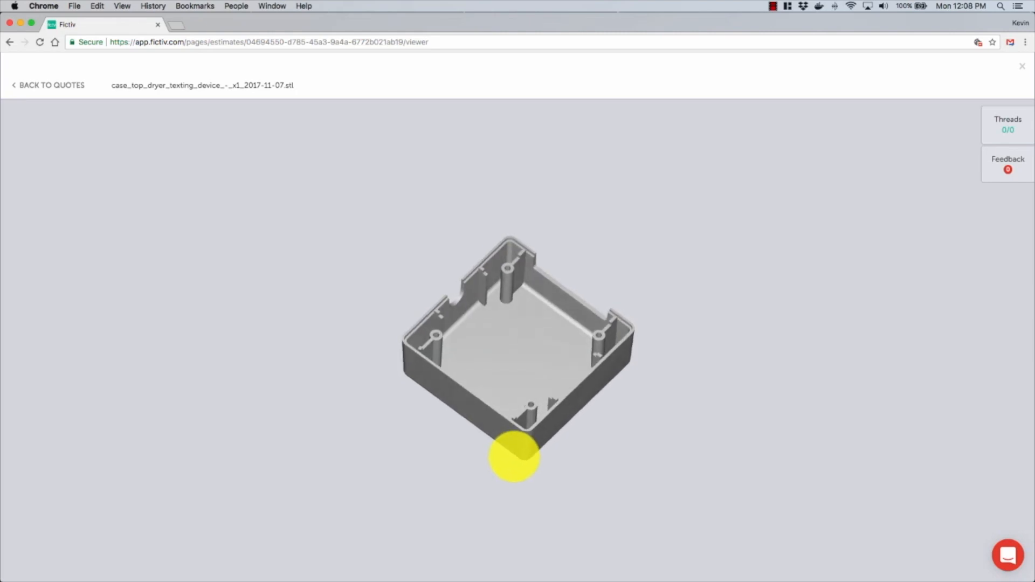
left_click(54, 86)
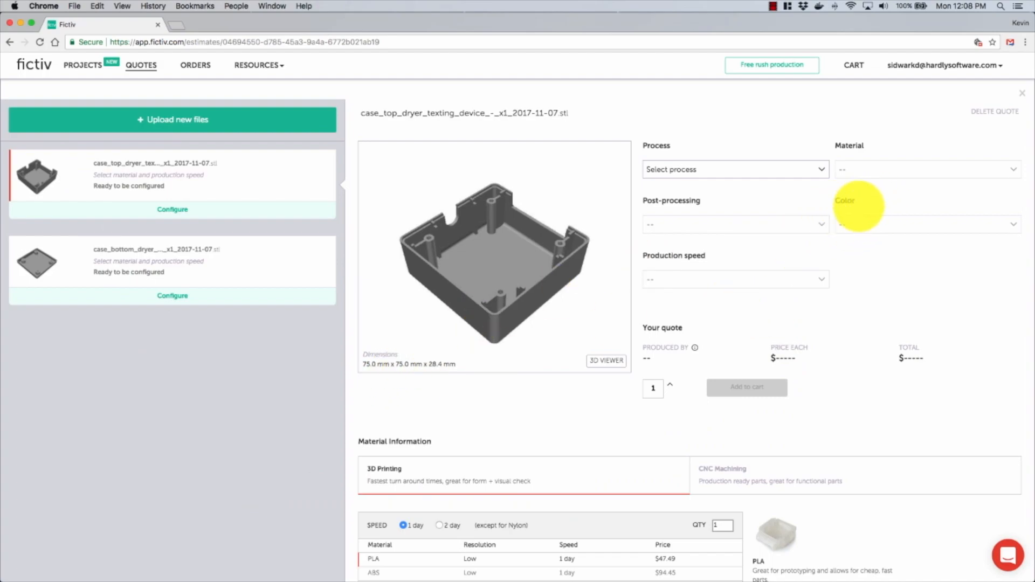
Step: Configure the case top quote for 3D Printing in PLA, color Blue, with a production speed of 2 days
left_click(822, 168)
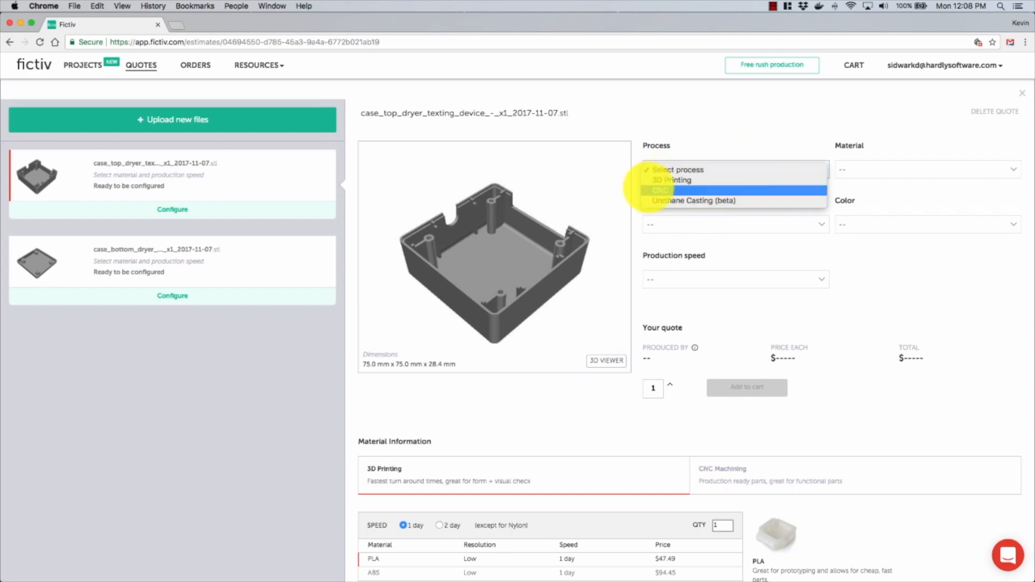
left_click(667, 180)
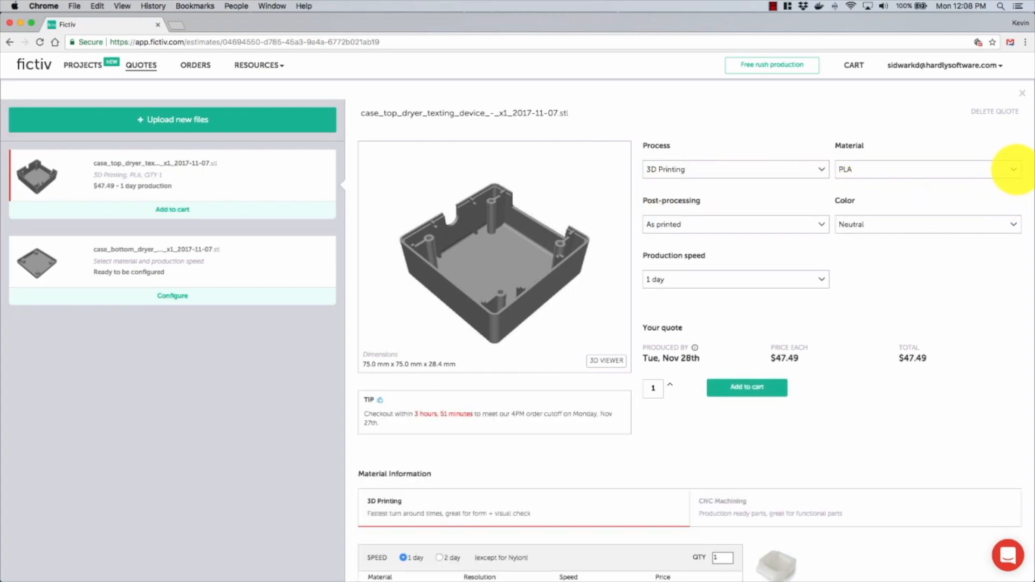
left_click(1014, 170)
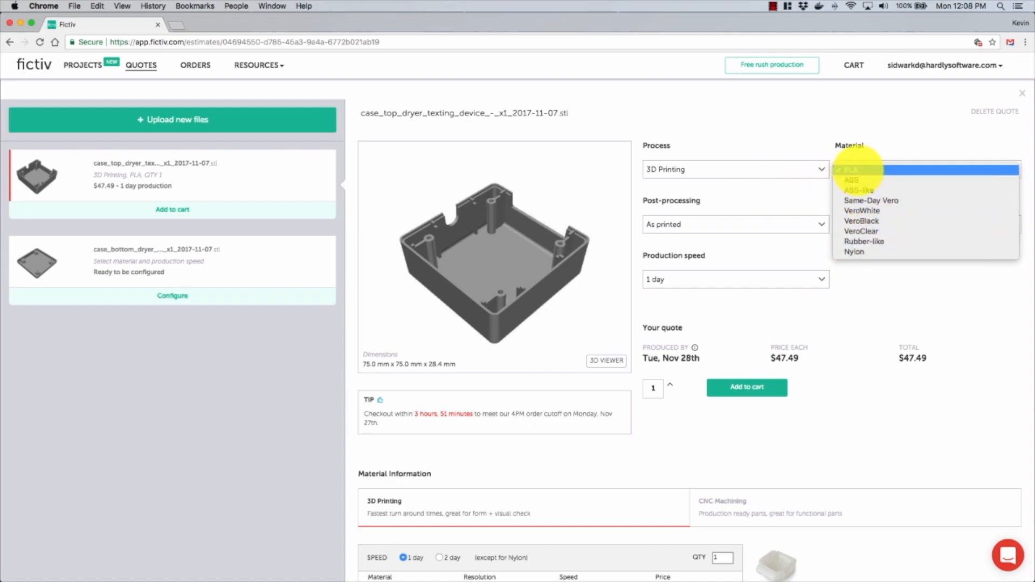
left_click(735, 196)
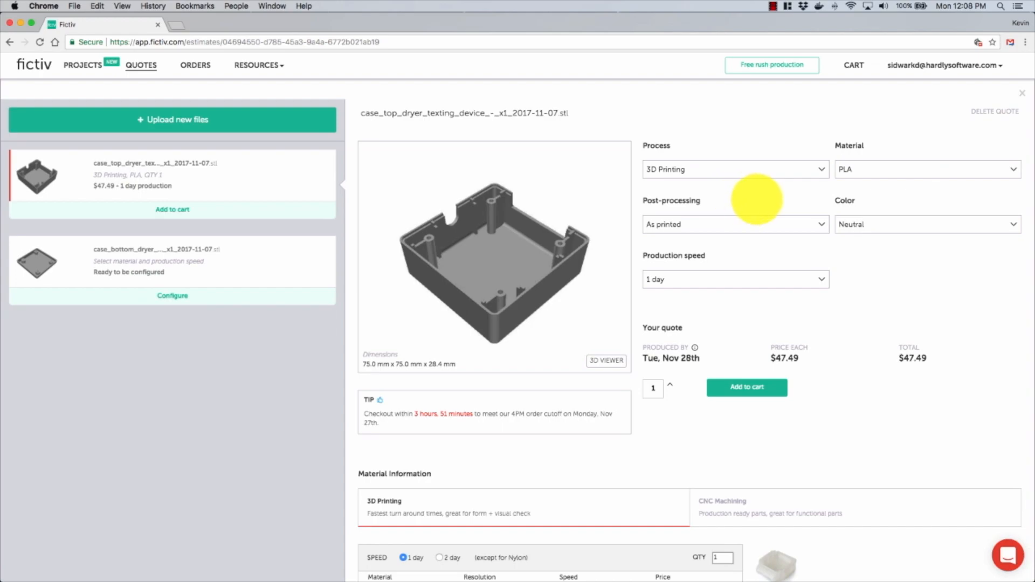
left_click(1009, 224)
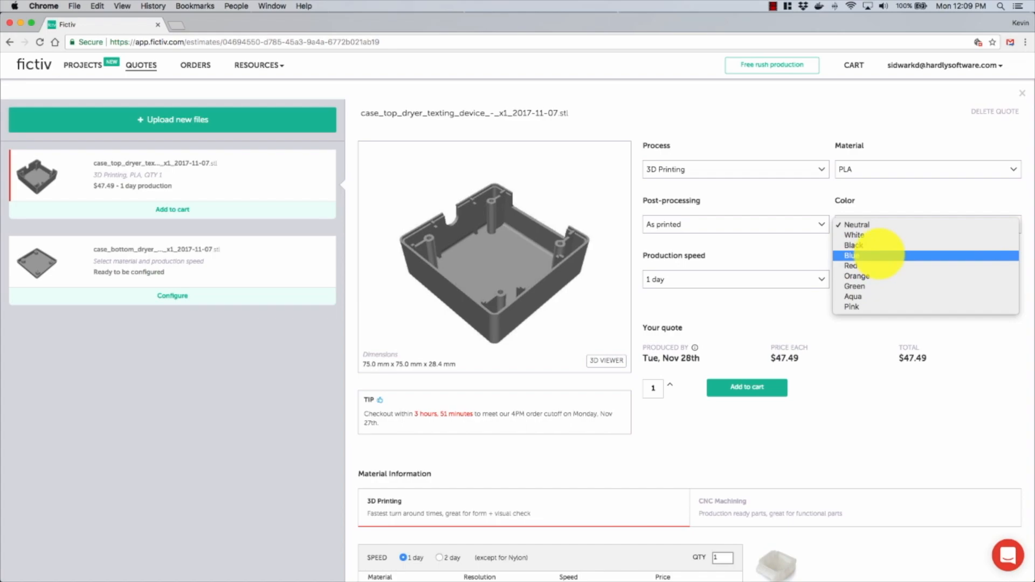
left_click(879, 255)
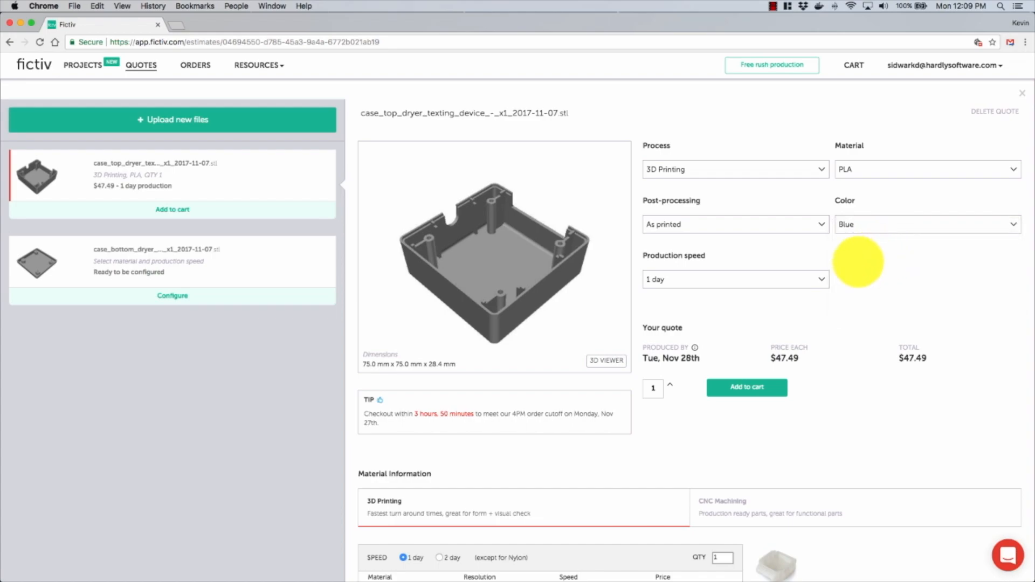
left_click(818, 277)
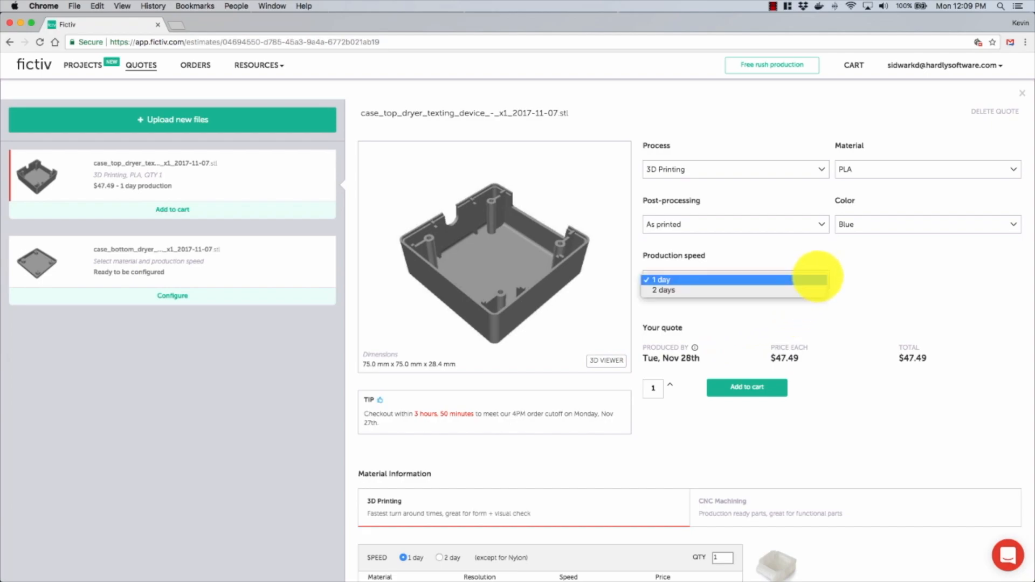
left_click(678, 291)
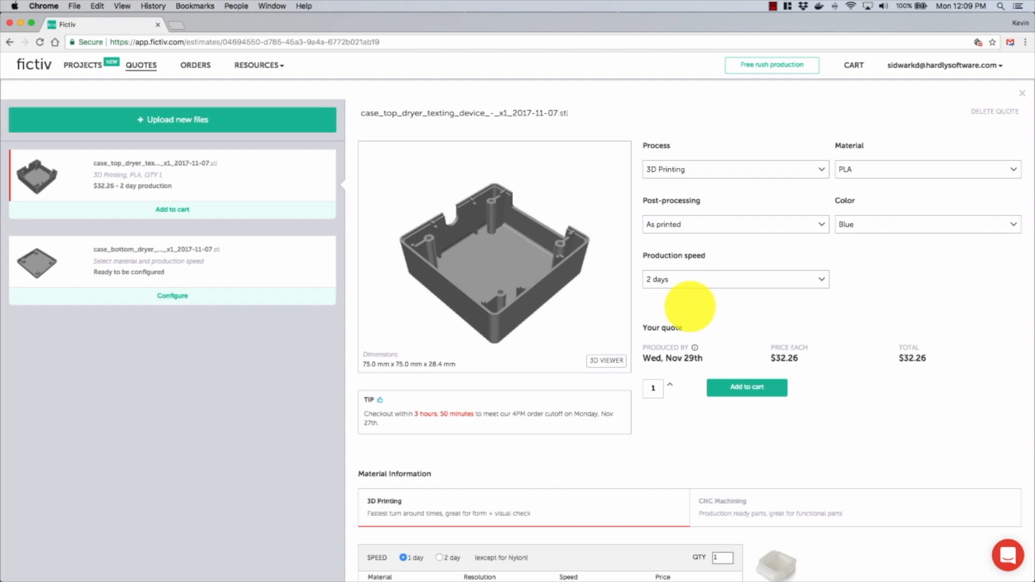
Step: Compare the 3D printing materials' resolutions and prices for the case top at 1 day and 2 day speeds
scroll(671, 302, "down", 3)
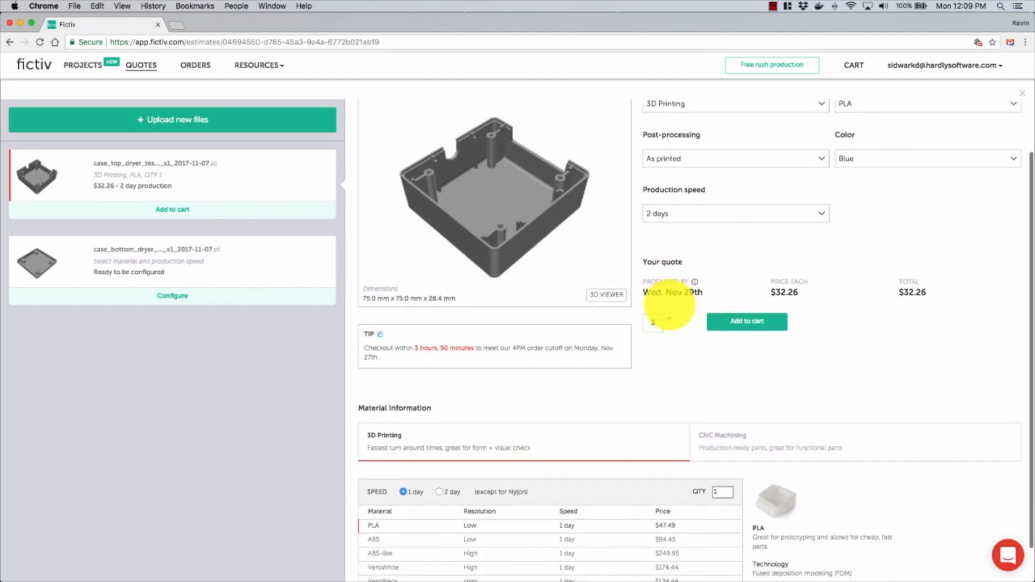
scroll(668, 305, "down", 3)
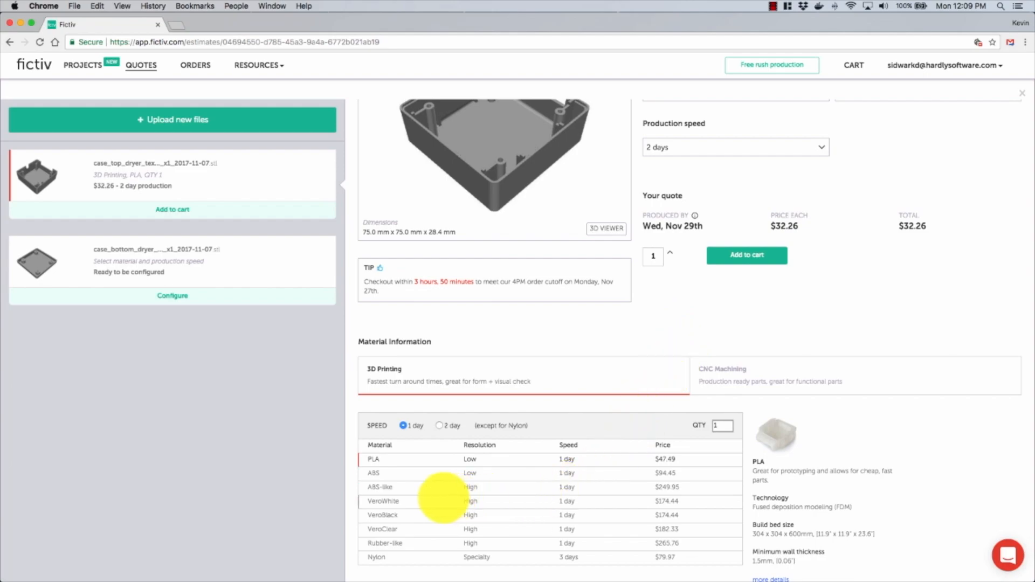
scroll(471, 474, "up", 5)
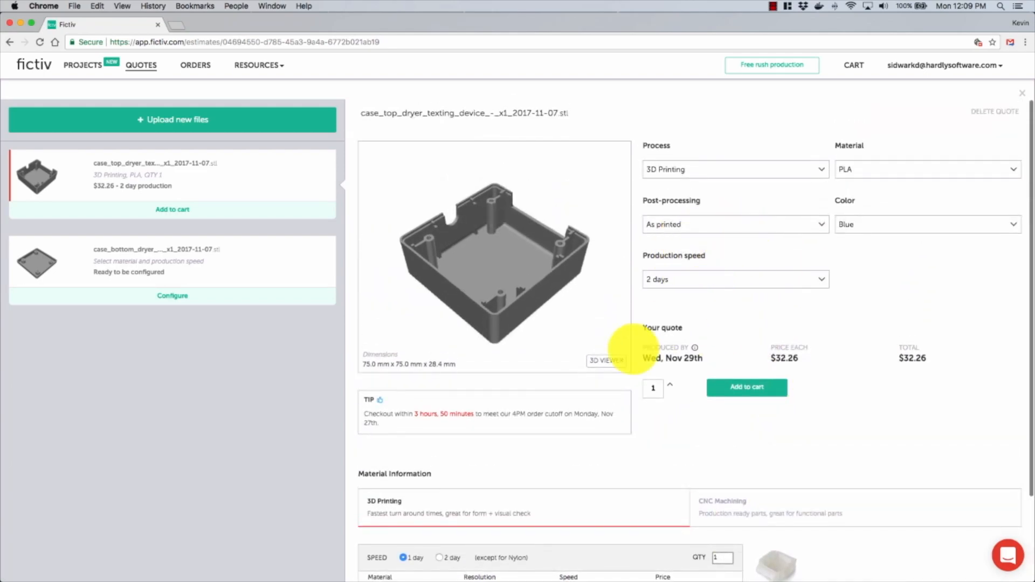
scroll(594, 394, "down", 5)
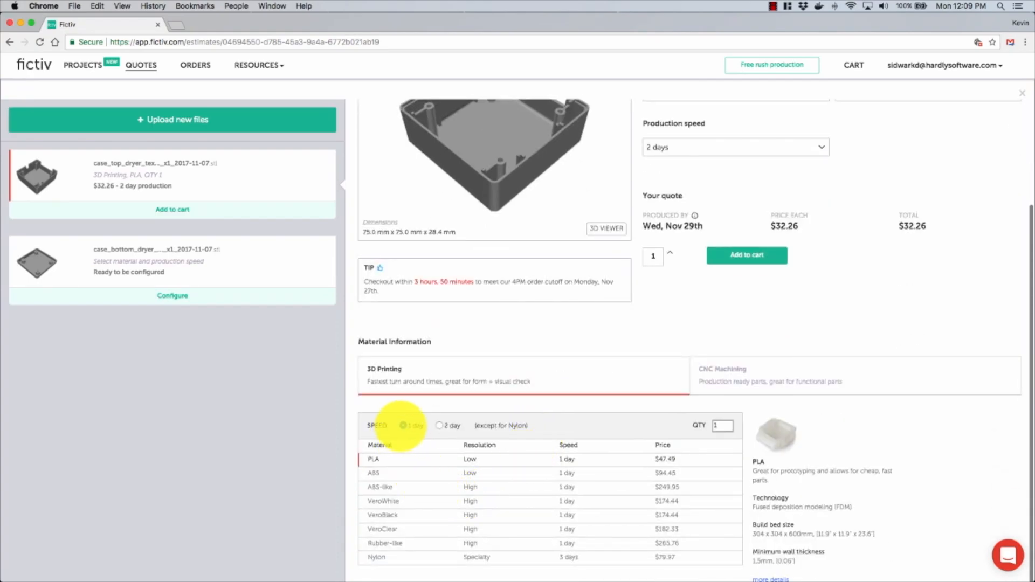
left_click(439, 426)
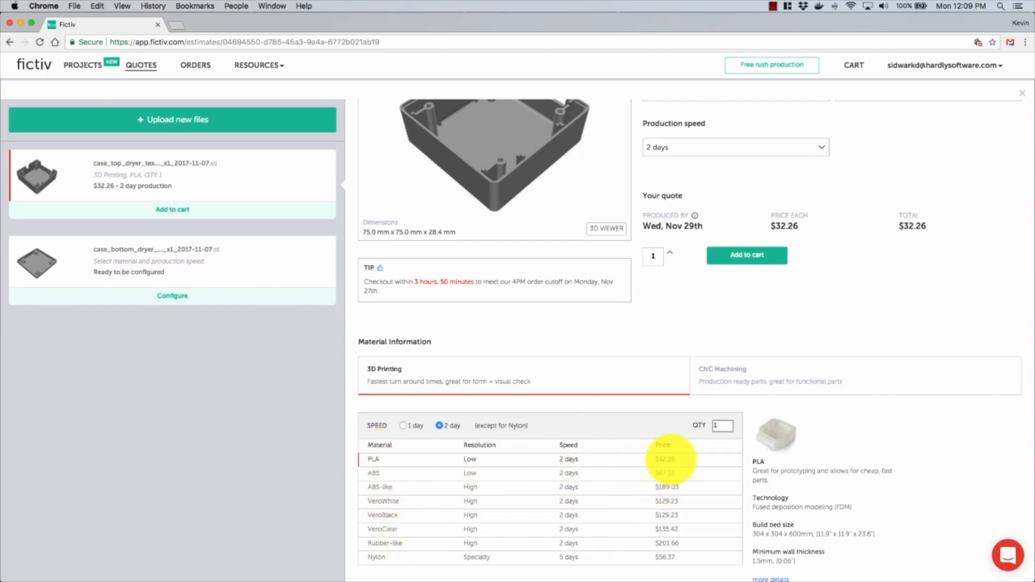
scroll(812, 290, "up", 1)
scroll(811, 290, "up", 4)
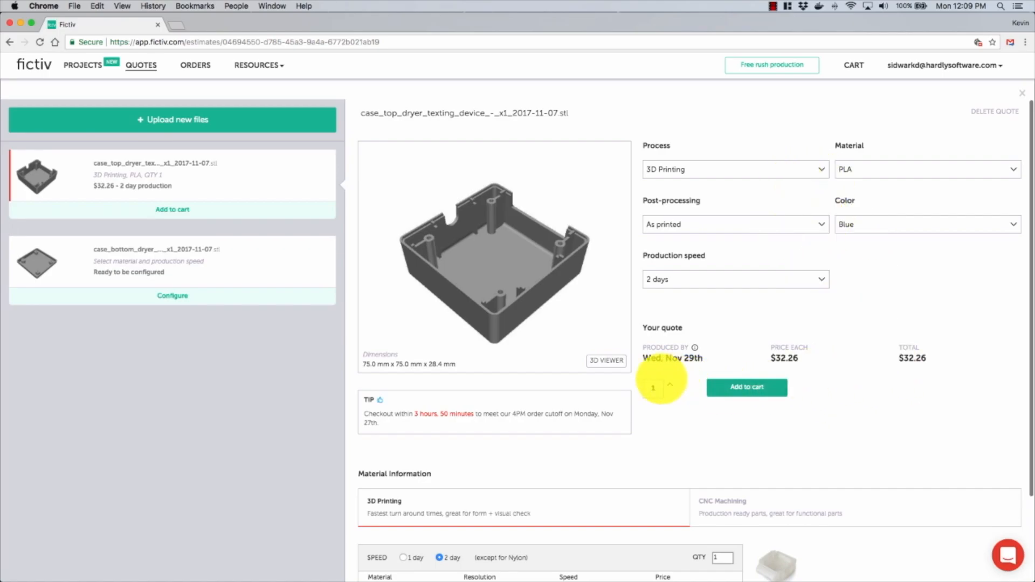
scroll(647, 390, "down", 4)
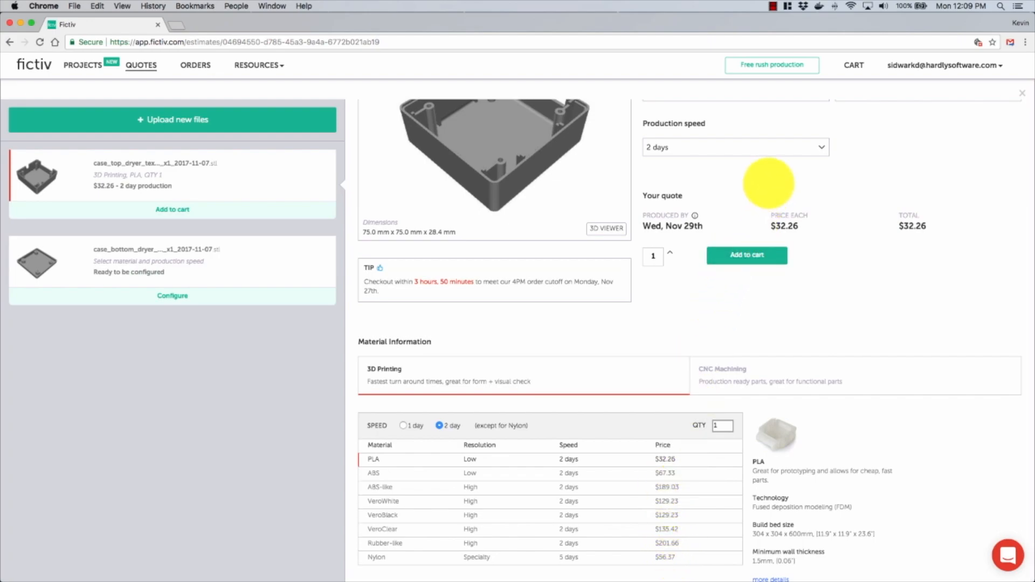
scroll(769, 184, "up", 3)
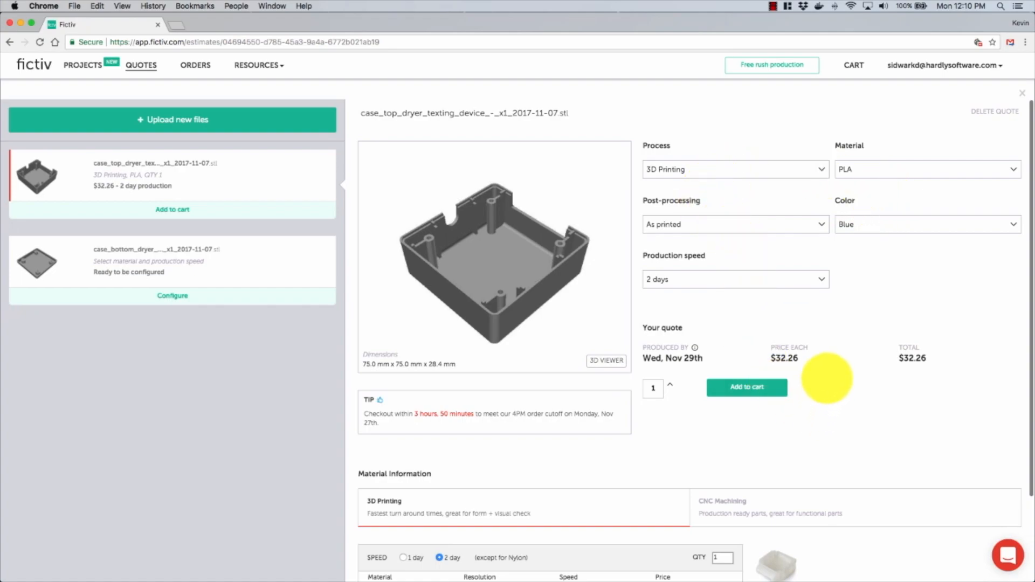
scroll(828, 373, "down", 2)
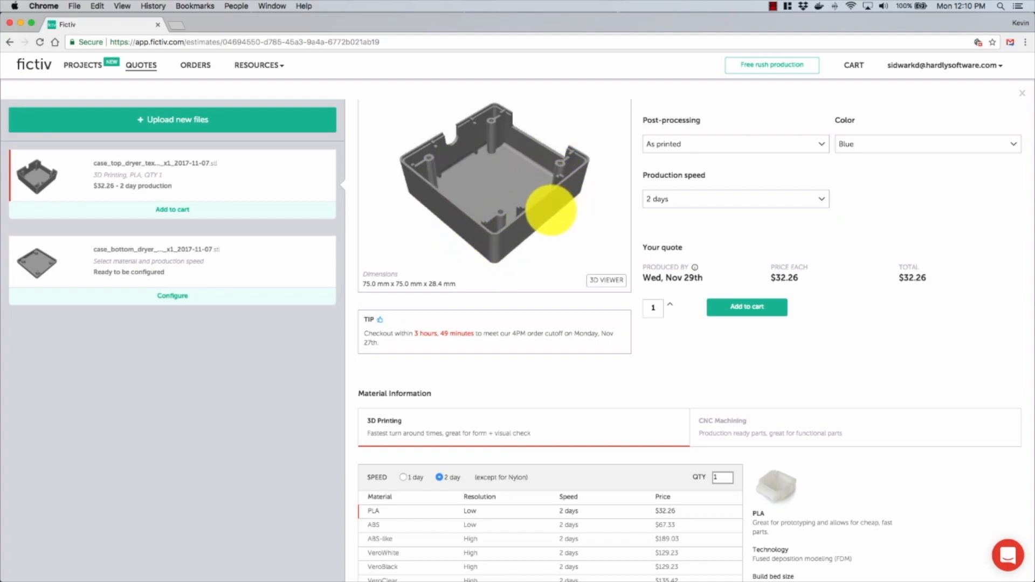
scroll(539, 213, "down", 1)
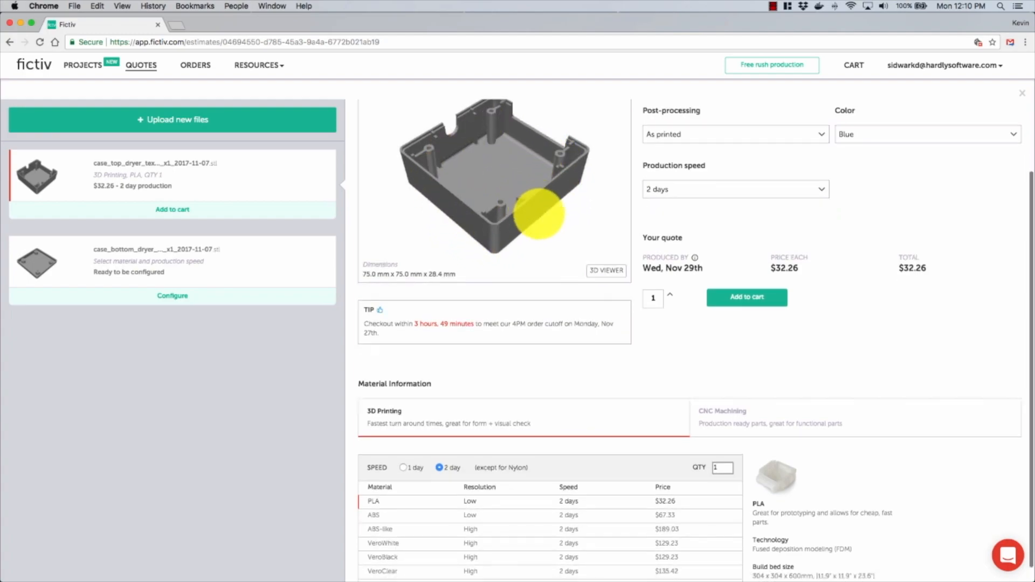
scroll(539, 214, "down", 2)
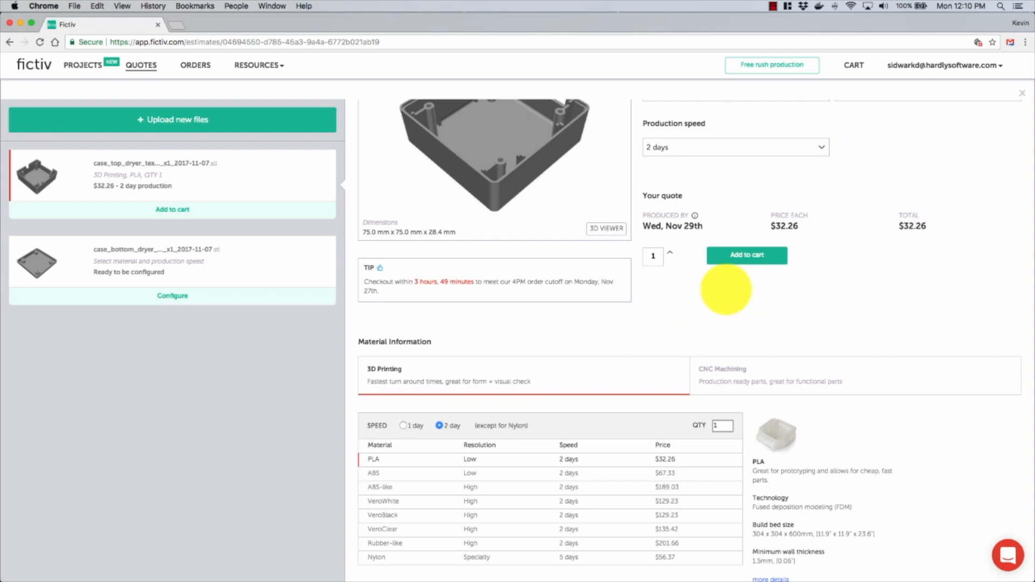
Step: Add the case top and the case bottom, also 3D printed in blue PLA with 2 days production, to the cart and view the cart
left_click(734, 255)
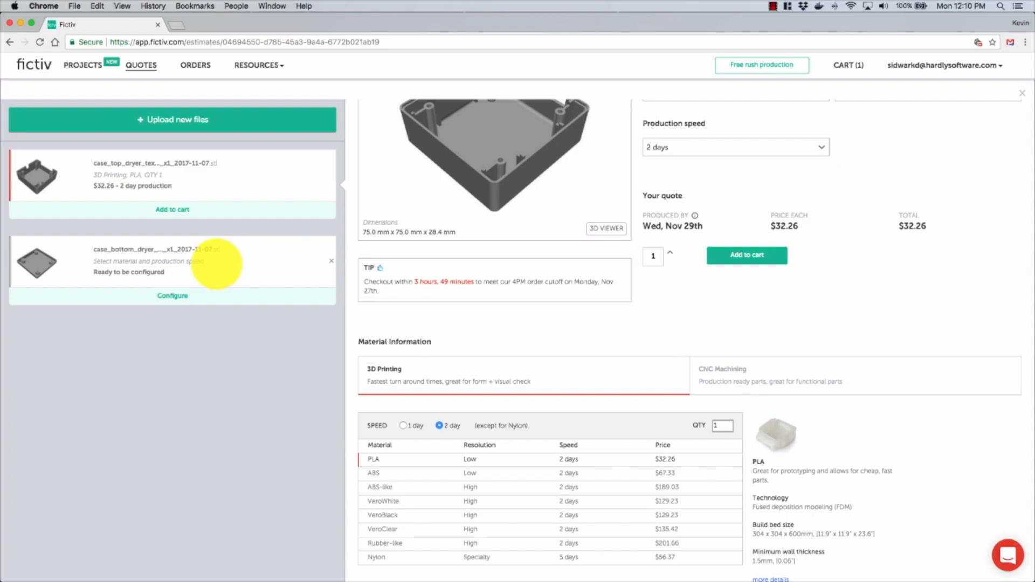
left_click(217, 264)
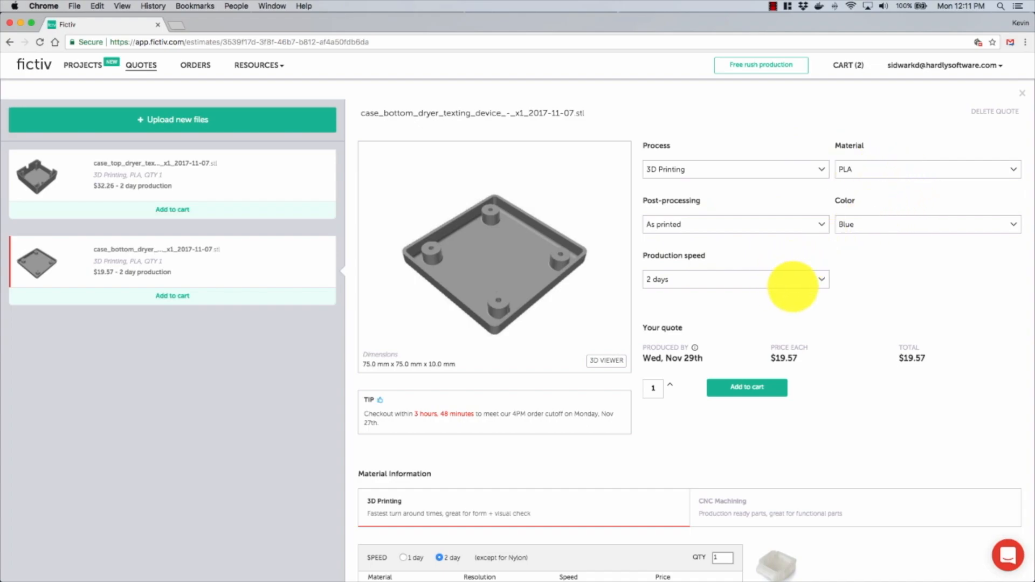
mouse_move(848, 65)
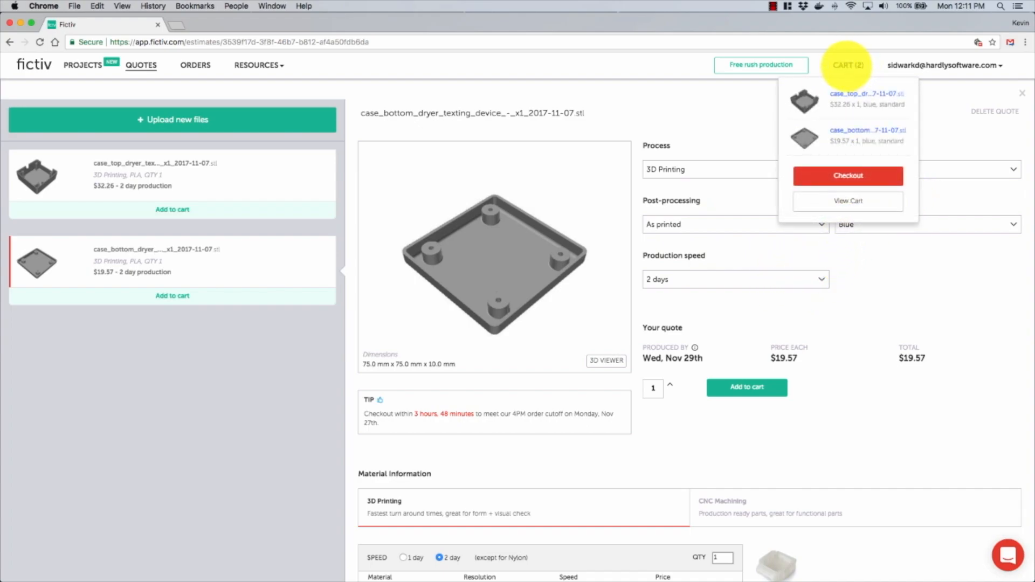
left_click(846, 201)
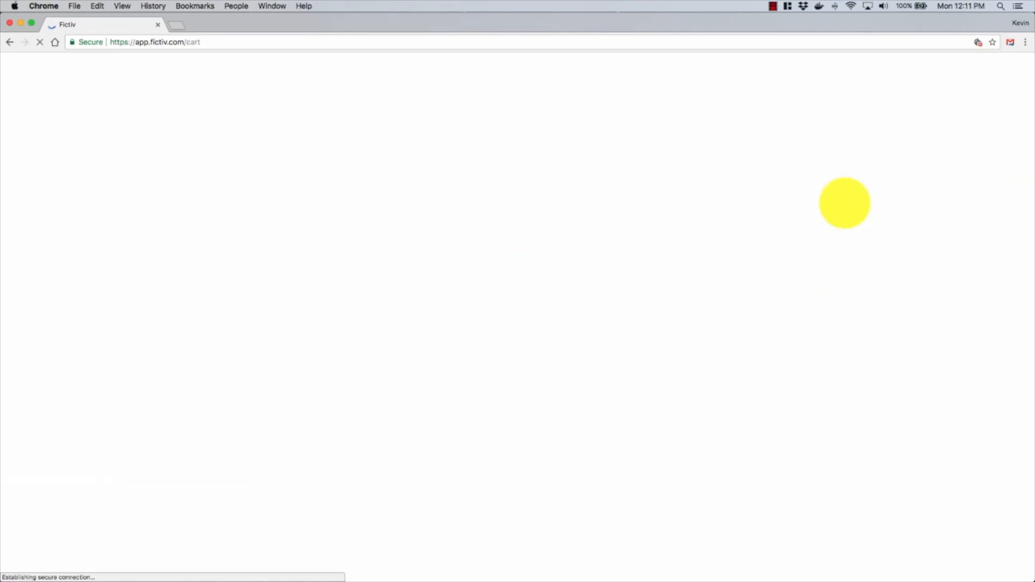